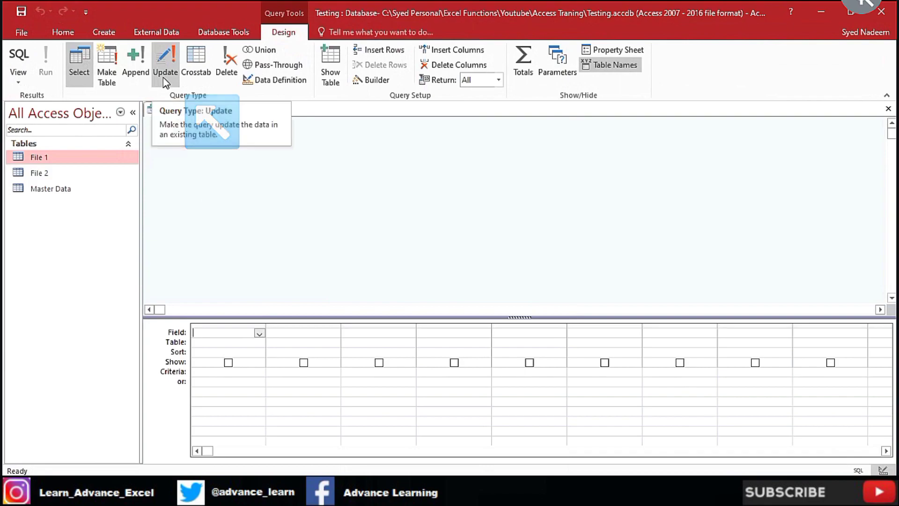
{"action": "left_click", "coordinate": [41, 173]}
{"action": "left_click", "coordinate": [57, 188]}
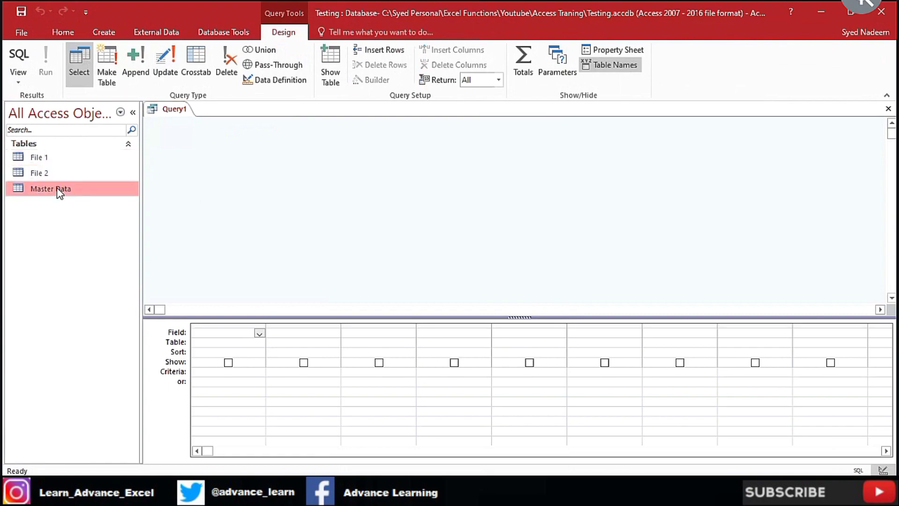
{"action": "double_click", "coordinate": [42, 158]}
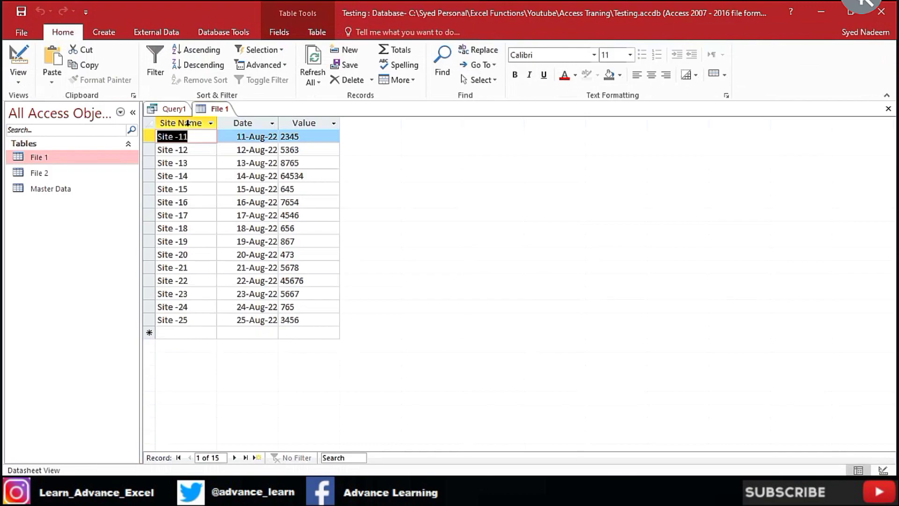
{"action": "left_click", "coordinate": [299, 124]}
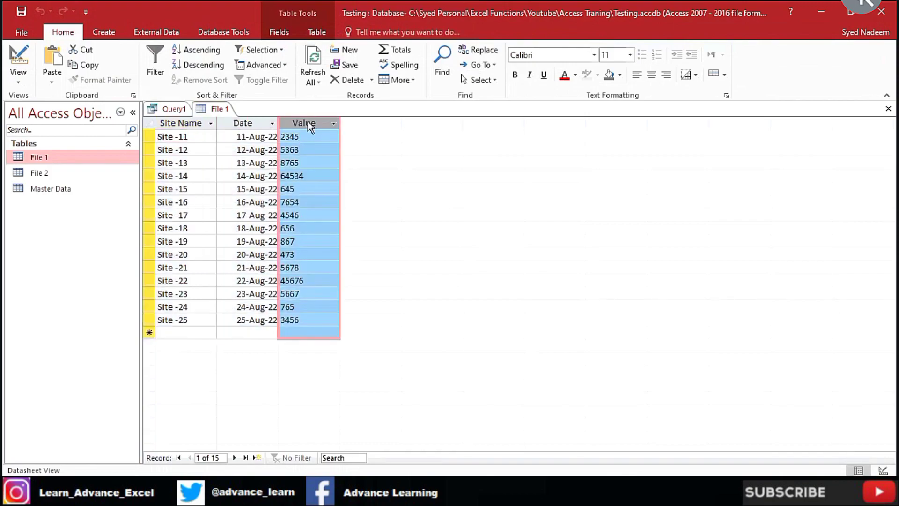
{"action": "key", "text": "ctrl+w"}
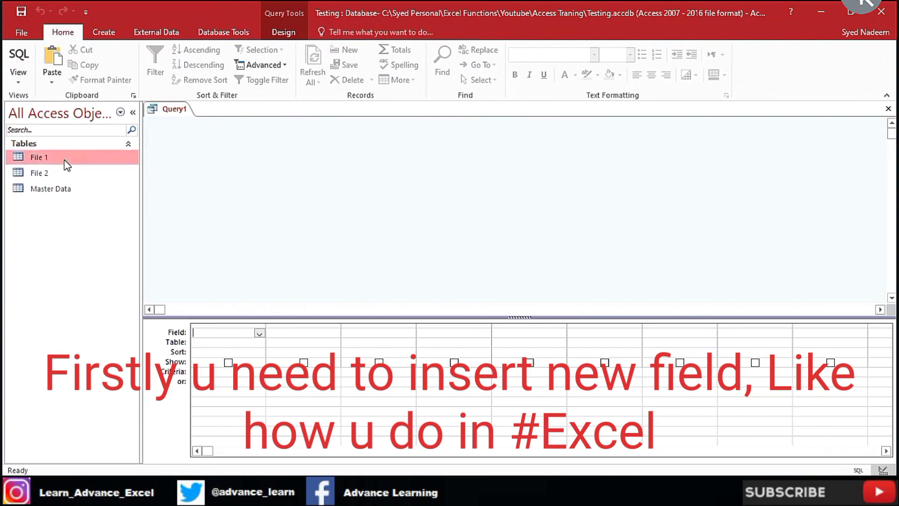
Add a Short Text field named Remarks to File 1's design, save the table, and close all open tabs
{"action": "right_click", "coordinate": [67, 164]}
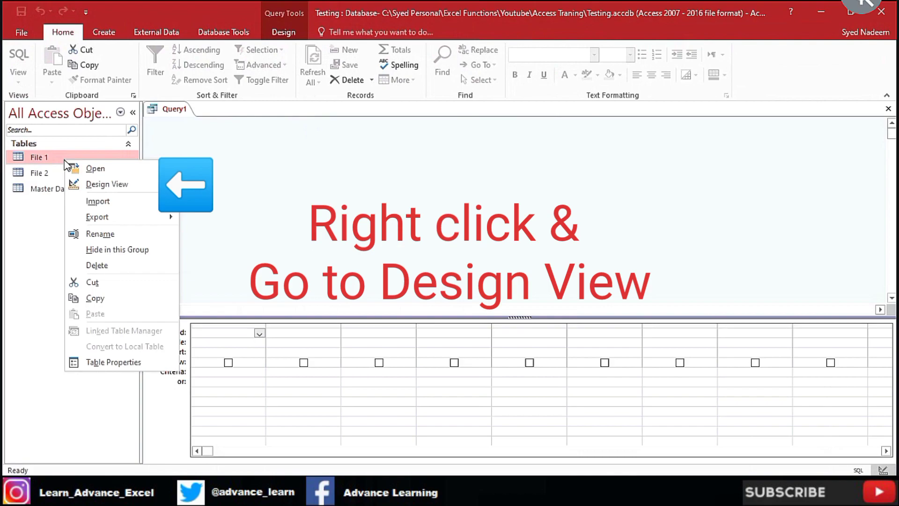
{"action": "left_click", "coordinate": [107, 184]}
{"action": "left_click", "coordinate": [207, 173]}
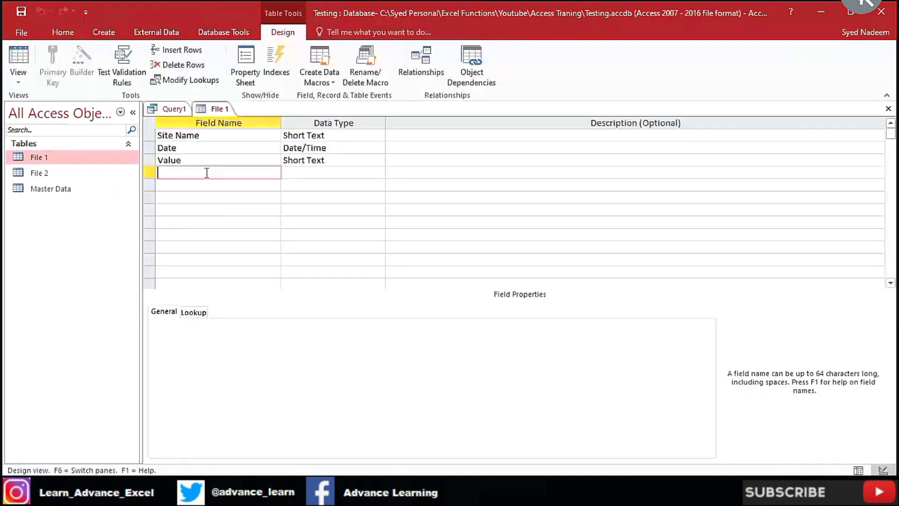
{"action": "type", "text": "Remarks"}
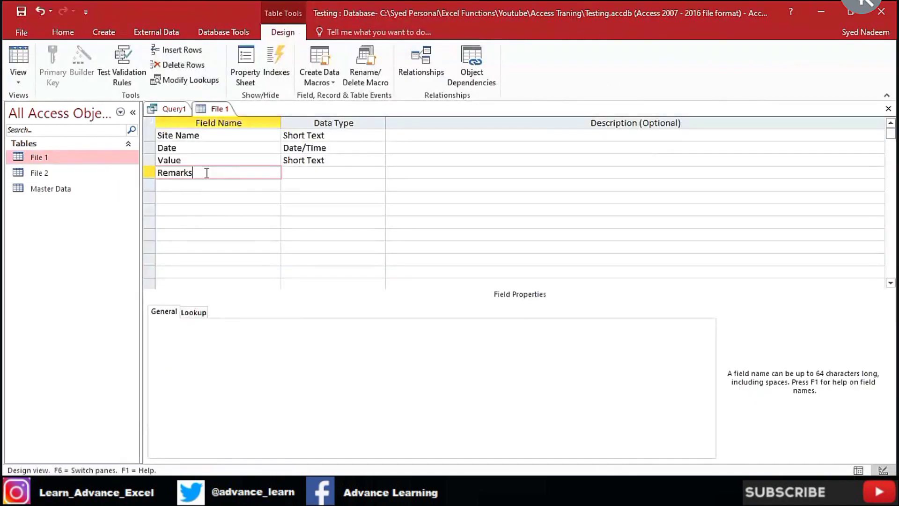
{"action": "key", "text": "Tab"}
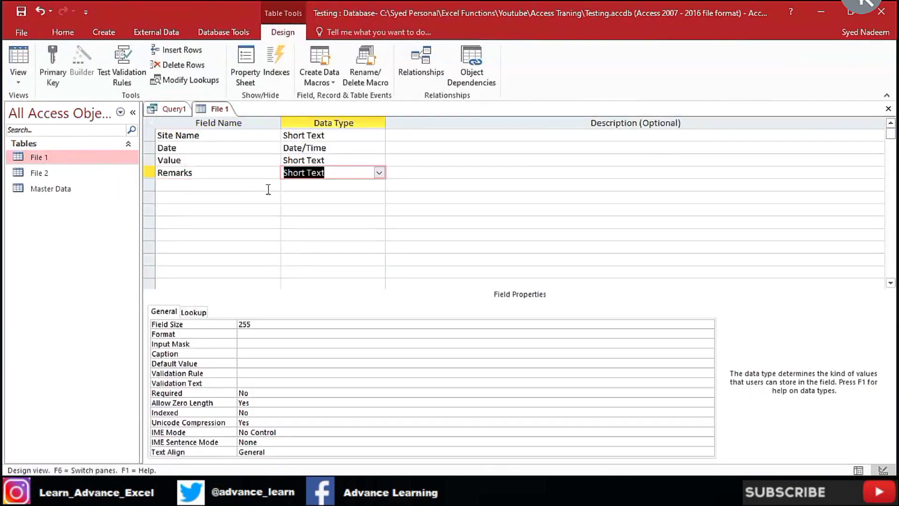
{"action": "key", "text": "ctrl+s"}
{"action": "key", "text": "ctrl+w"}
{"action": "key", "text": "ctrl+w"}
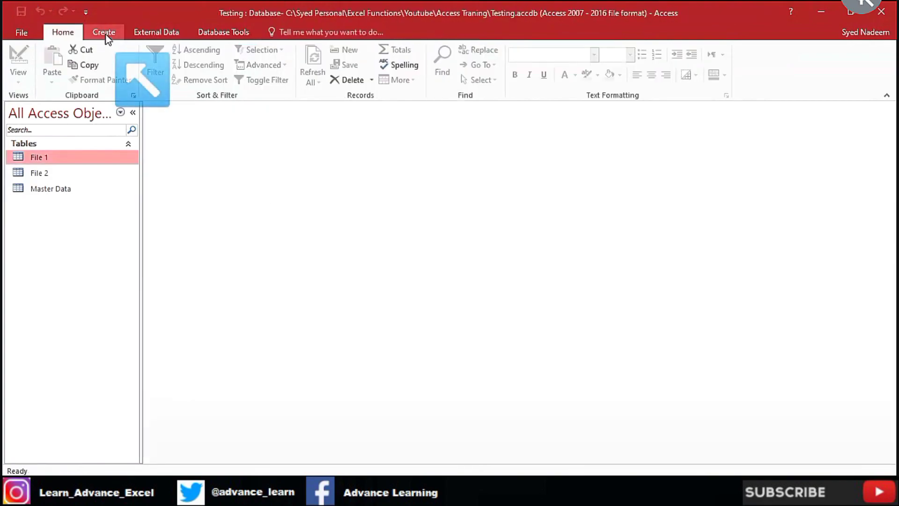
Create a new query design on the File 1 table with Remarks as the first grid column
{"action": "left_click", "coordinate": [104, 32]}
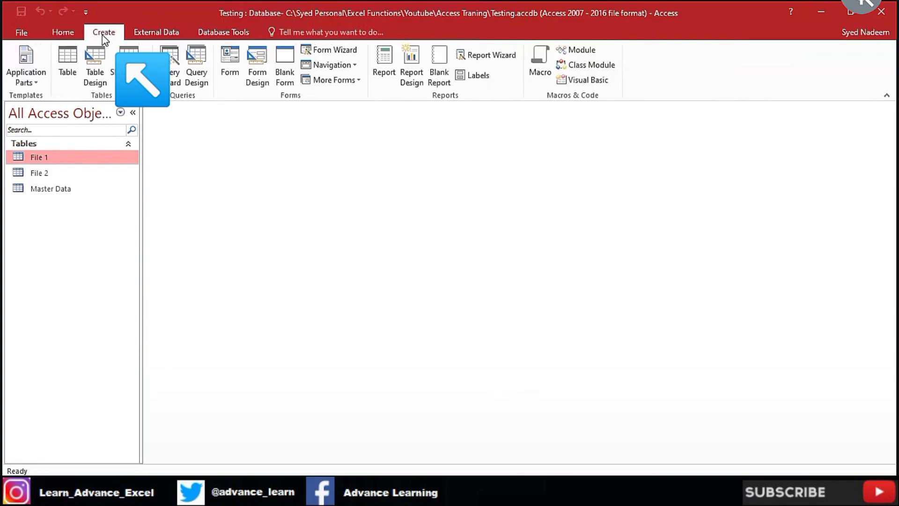
{"action": "left_click", "coordinate": [197, 75]}
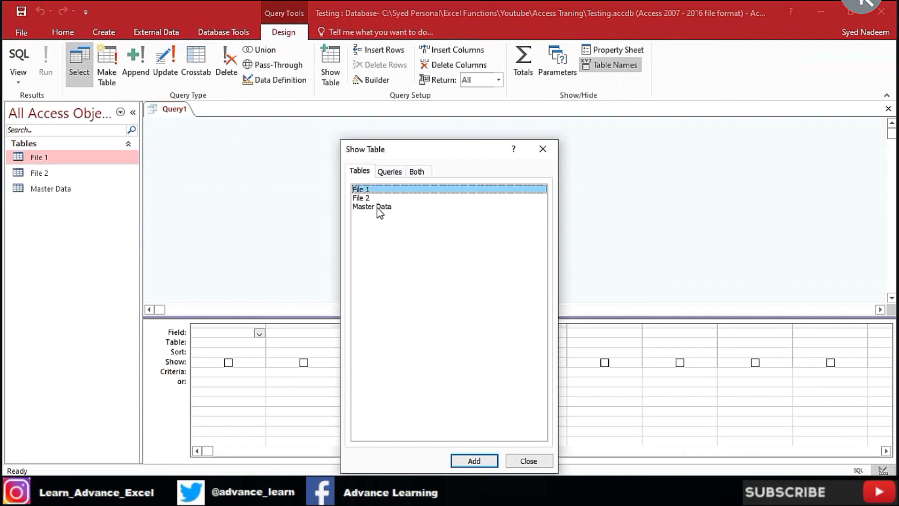
{"action": "double_click", "coordinate": [372, 189]}
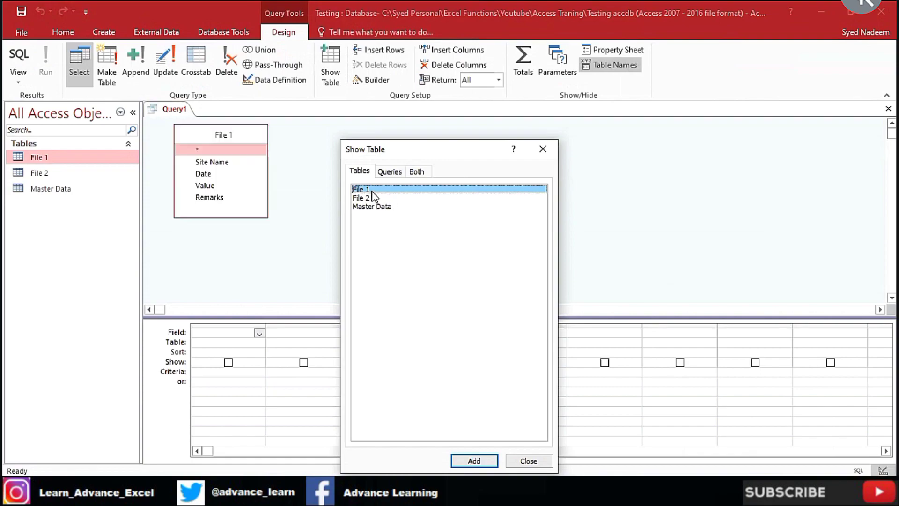
{"action": "left_click", "coordinate": [529, 461]}
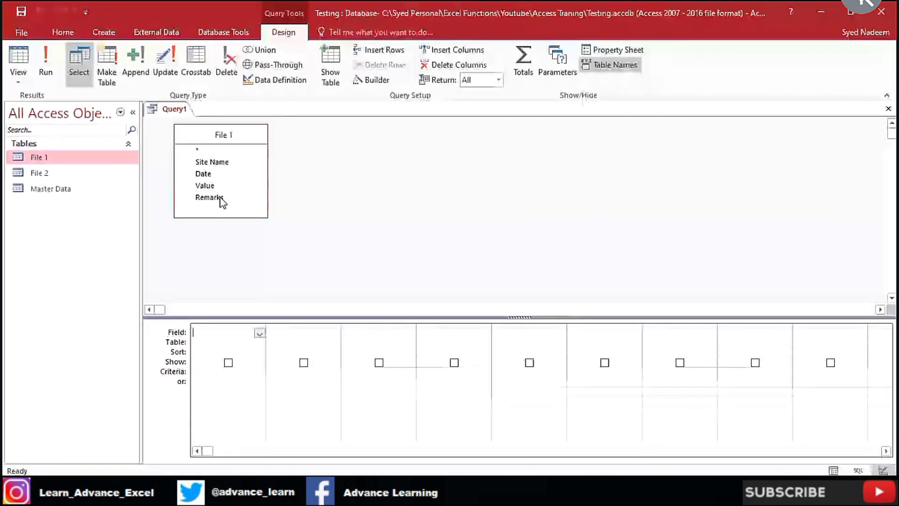
{"action": "double_click", "coordinate": [220, 198]}
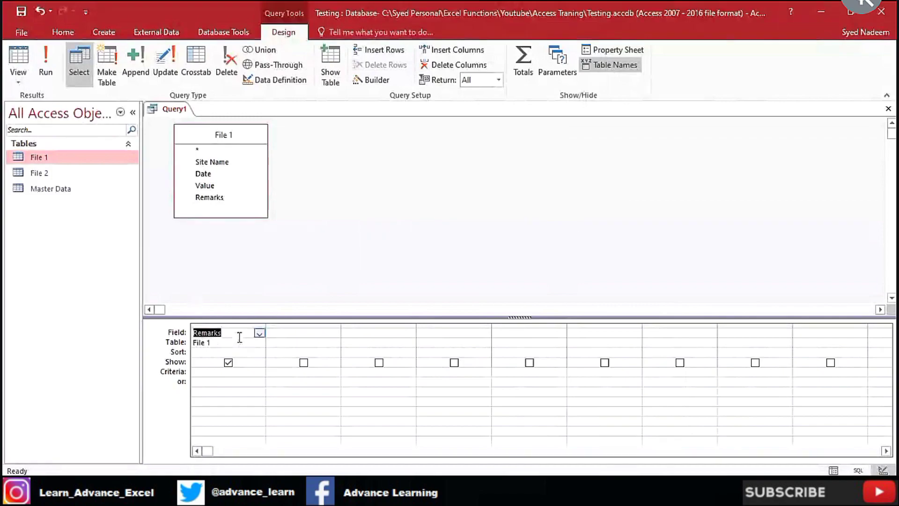
{"action": "left_click", "coordinate": [234, 324]}
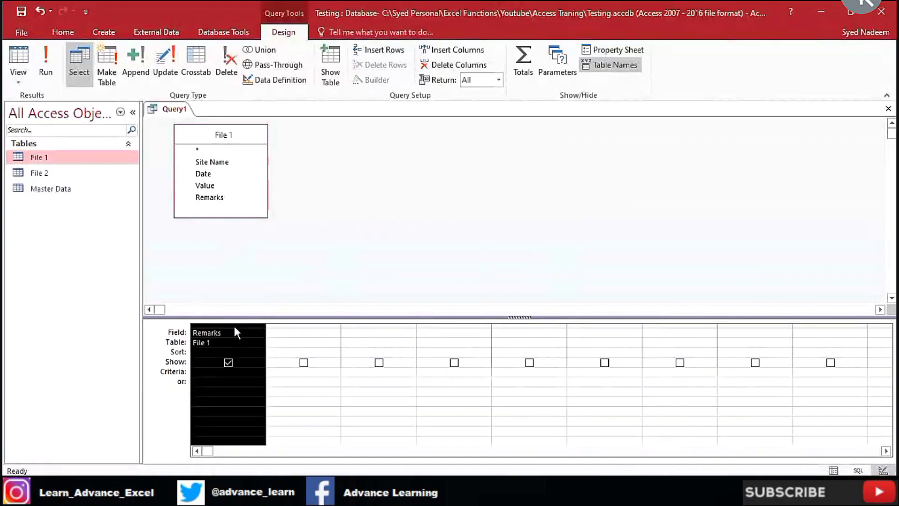
Make Query1 an update query setting Remarks to 'Testing', run it, and confirm the 15-row update
{"action": "left_click", "coordinate": [353, 216]}
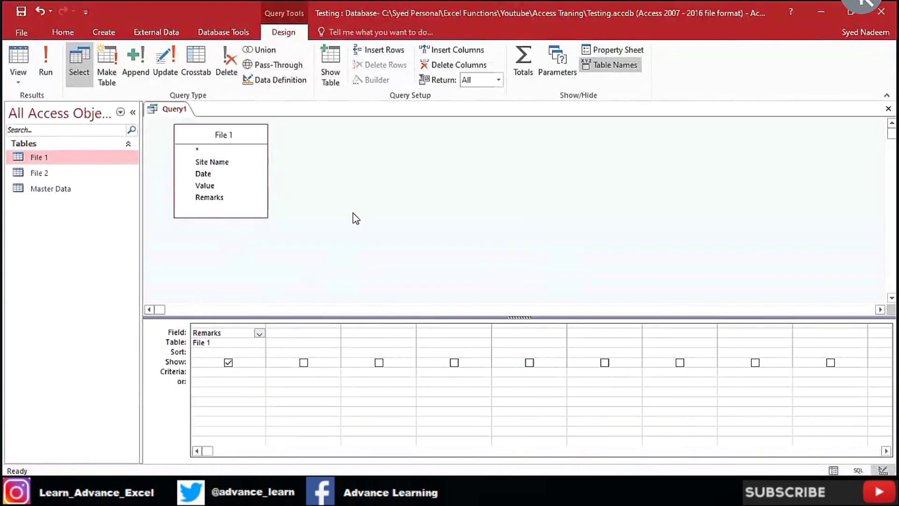
{"action": "left_click", "coordinate": [168, 73]}
{"action": "left_click", "coordinate": [210, 354]}
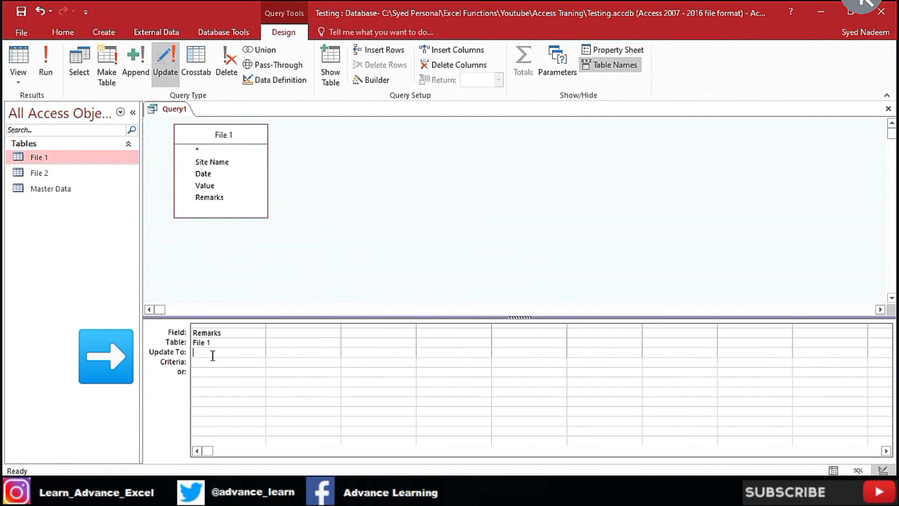
{"action": "type", "text": "Tsting"}
{"action": "key", "text": "BackSpace"}
{"action": "key", "text": "BackSpace"}
{"action": "key", "text": "BackSpace"}
{"action": "key", "text": "BackSpace"}
{"action": "key", "text": "BackSpace"}
{"action": "type", "text": "e"}
{"action": "type", "text": "sting"}
{"action": "double_click", "coordinate": [212, 356]}
{"action": "type", "text": "T"}
{"action": "type", "text": "esting"}
{"action": "key", "text": "Return"}
{"action": "left_click", "coordinate": [46, 78]}
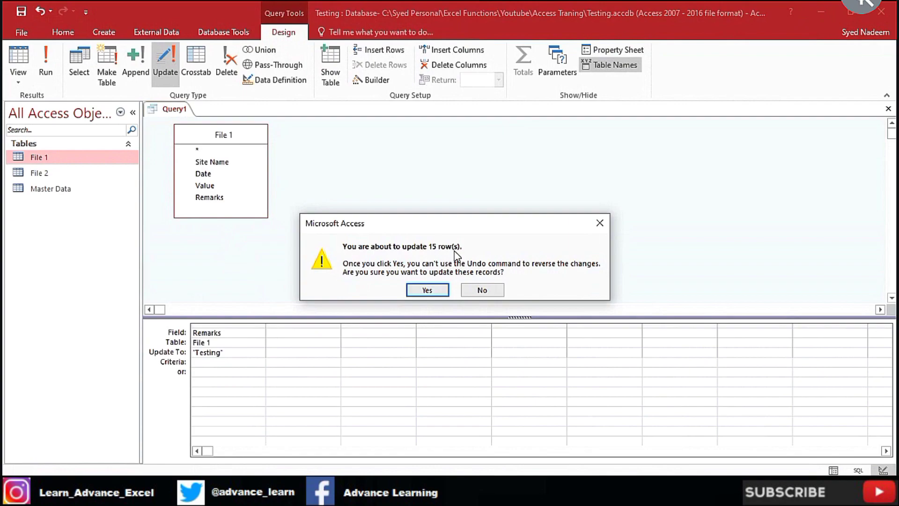
{"action": "left_click", "coordinate": [428, 290]}
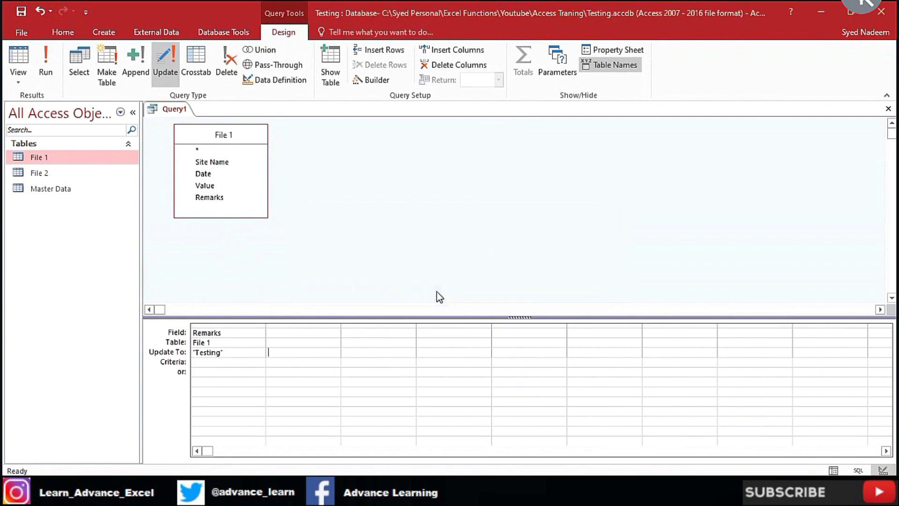
Close Query1 without saving its design
{"action": "right_click", "coordinate": [160, 111]}
{"action": "left_click", "coordinate": [193, 135]}
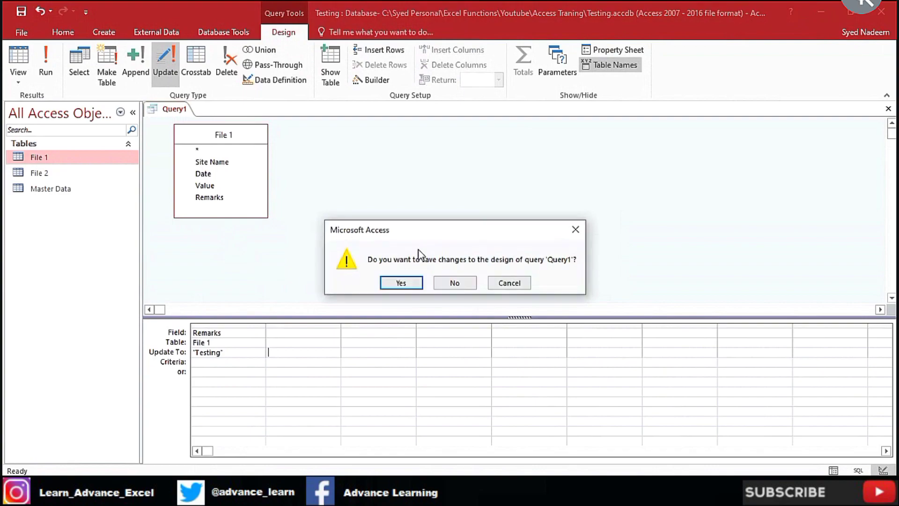
{"action": "left_click", "coordinate": [455, 282]}
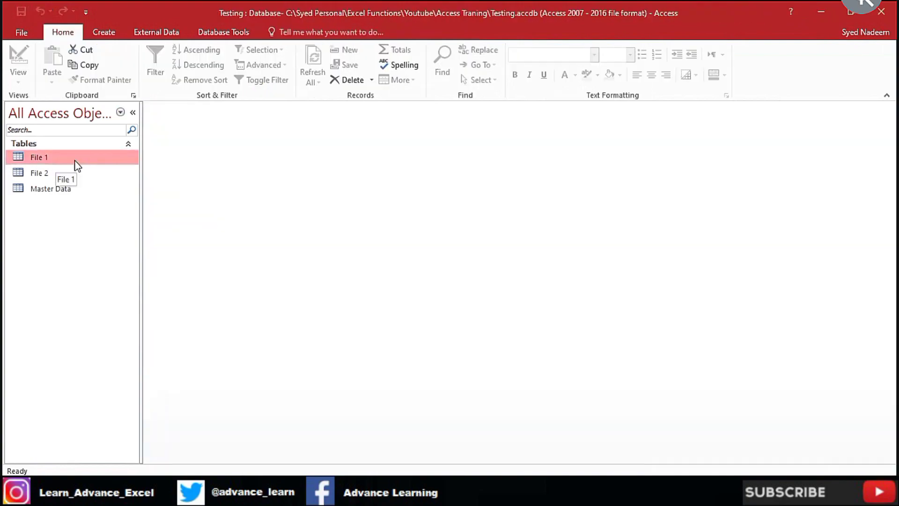
Open File 1, select the Remarks column to review its values, then close the table
{"action": "double_click", "coordinate": [76, 162]}
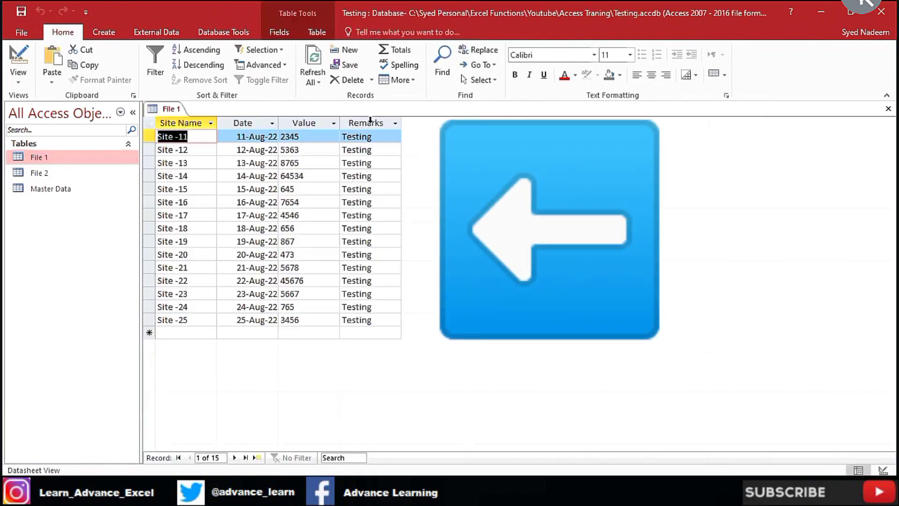
{"action": "left_click", "coordinate": [371, 120]}
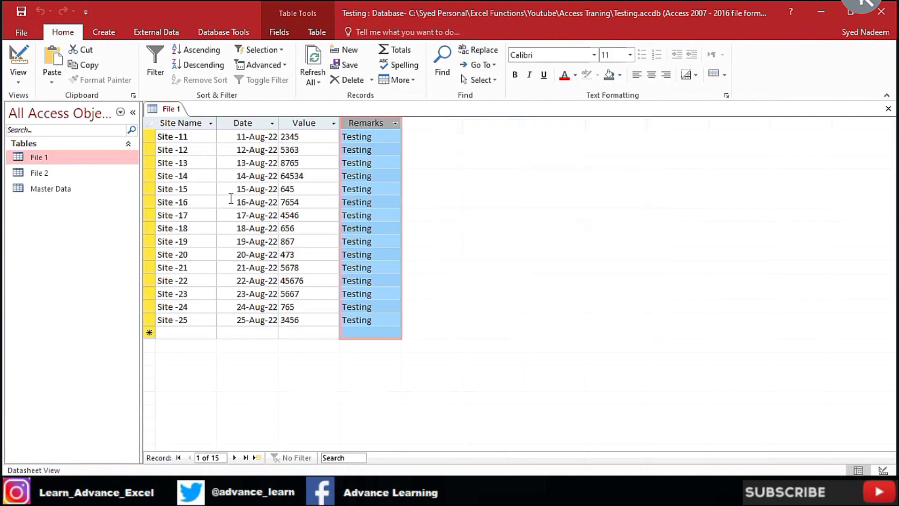
{"action": "key", "text": "ctrl+w"}
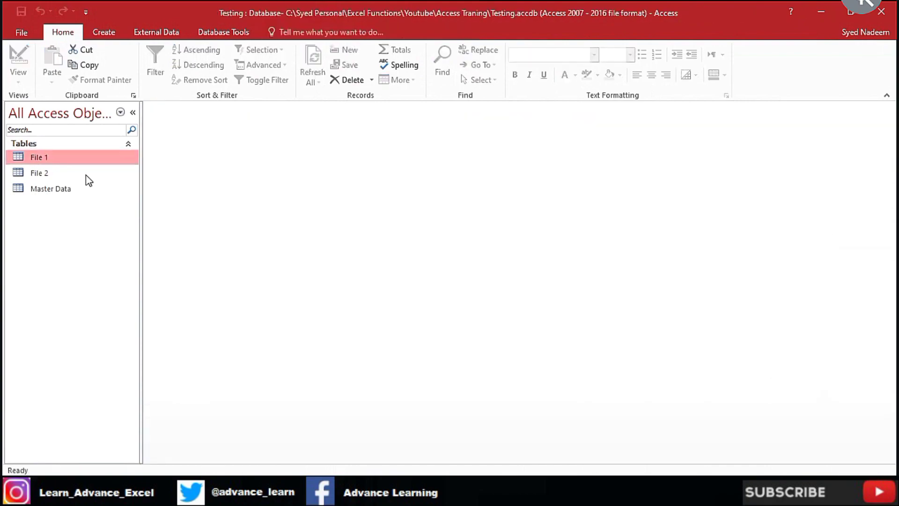
Delete the Remarks field from File 1's design, confirming the deletion, and close the design
{"action": "right_click", "coordinate": [96, 159]}
{"action": "left_click", "coordinate": [138, 182]}
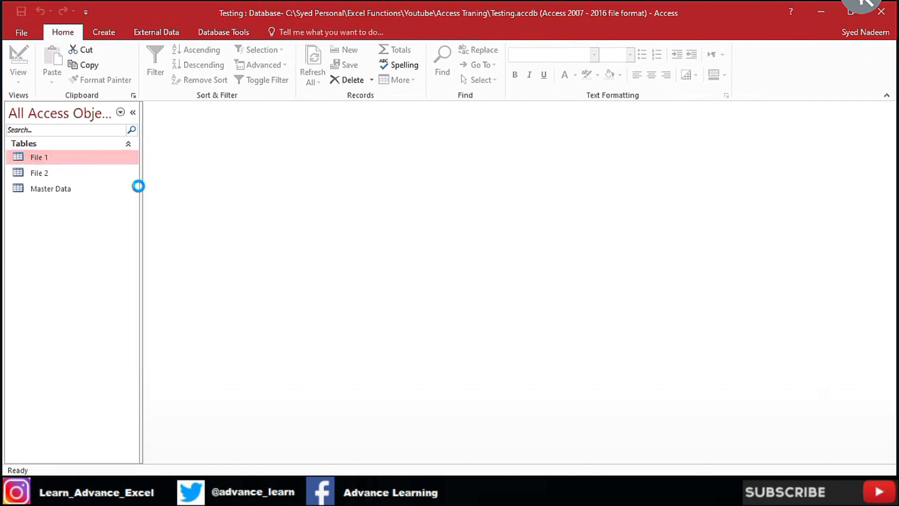
{"action": "left_click", "coordinate": [149, 172]}
{"action": "key", "text": "Delete"}
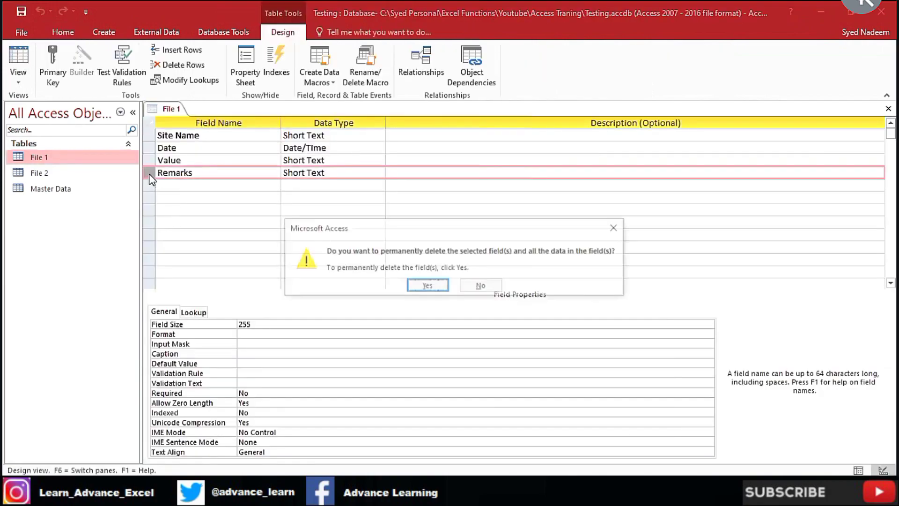
{"action": "key", "text": "Return"}
{"action": "key", "text": "ctrl+w"}
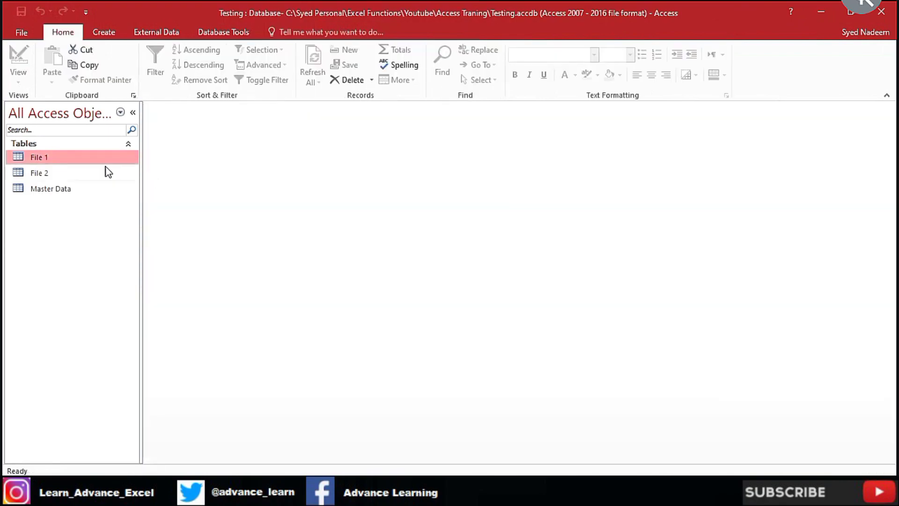
Re-add a Short Text field named Remarks in the fourth row of File 1's design
{"action": "right_click", "coordinate": [97, 159]}
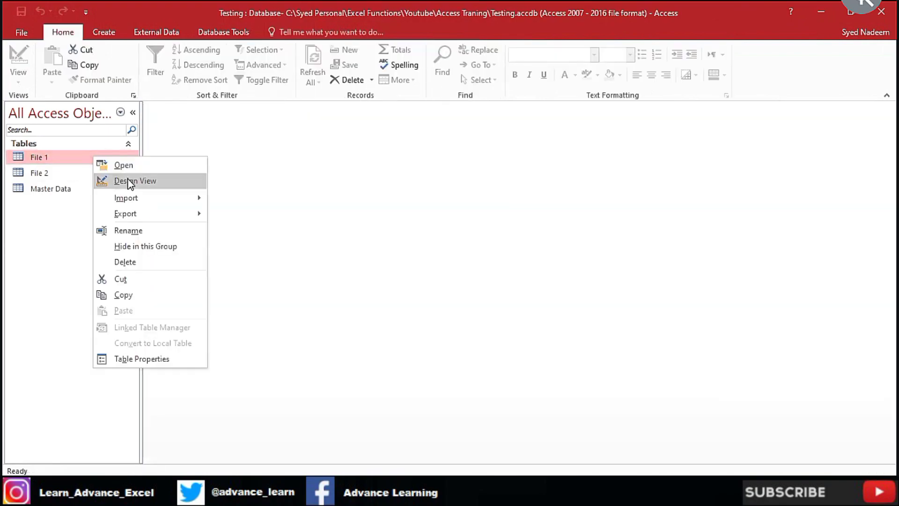
{"action": "left_click", "coordinate": [140, 181]}
{"action": "left_click", "coordinate": [193, 175]}
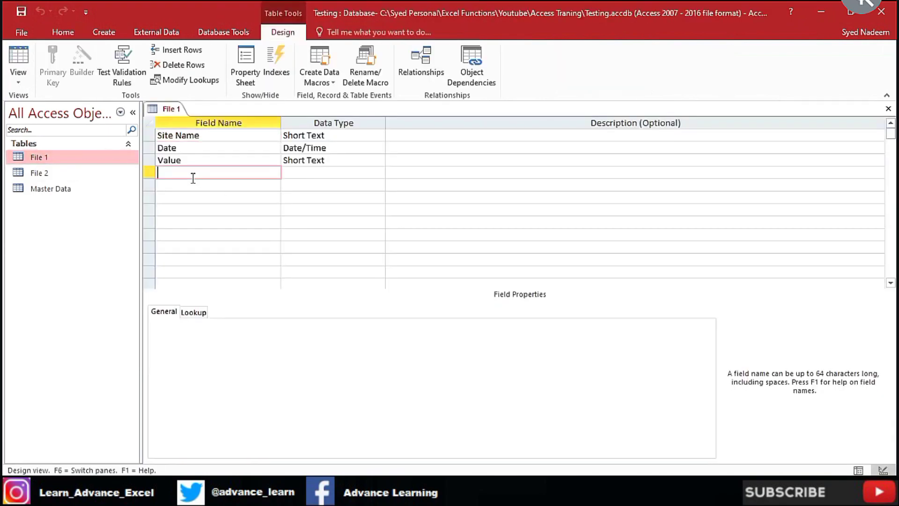
{"action": "type", "text": "Reamrks"}
{"action": "key", "text": "BackSpace"}
{"action": "key", "text": "BackSpace"}
{"action": "key", "text": "BackSpace"}
{"action": "key", "text": "BackSpace"}
{"action": "key", "text": "BackSpace"}
{"action": "type", "text": "marks"}
{"action": "key", "text": "Tab"}
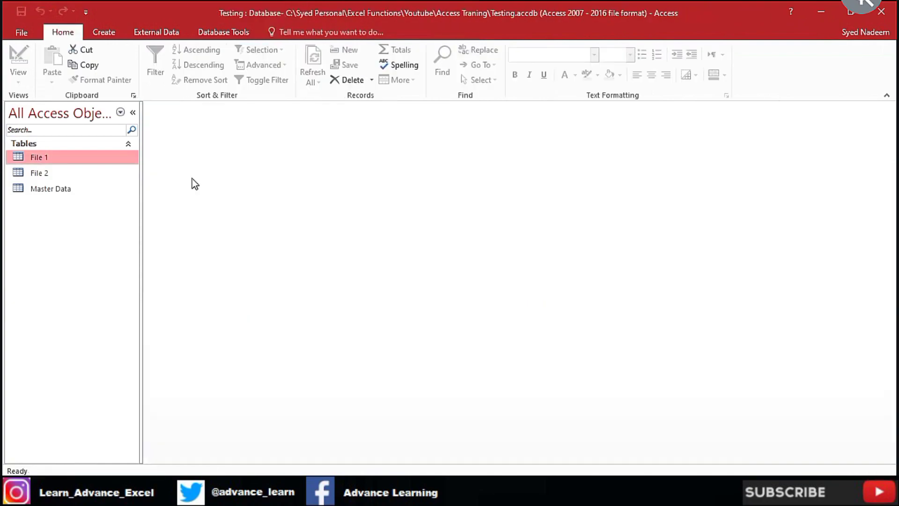
Start a new query design on File 1 with the Remarks field in the grid
{"action": "left_click", "coordinate": [104, 31]}
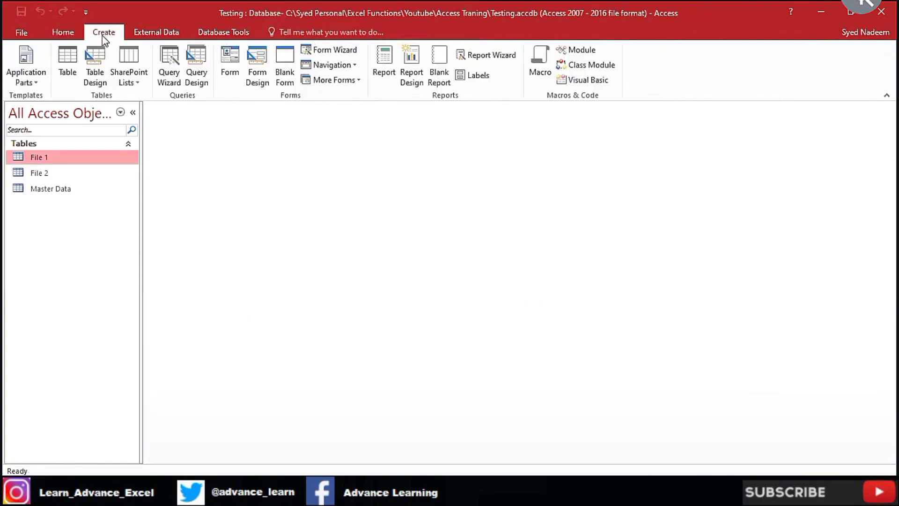
{"action": "left_click", "coordinate": [196, 75]}
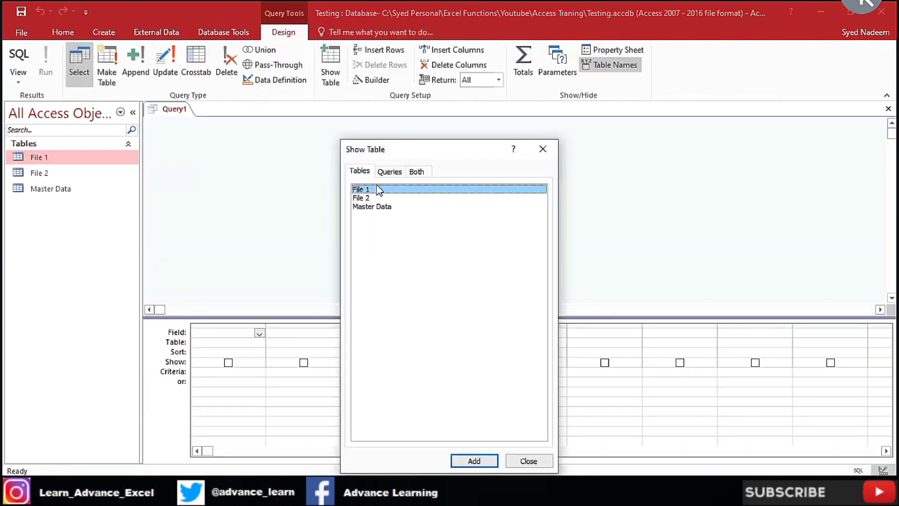
{"action": "double_click", "coordinate": [375, 192]}
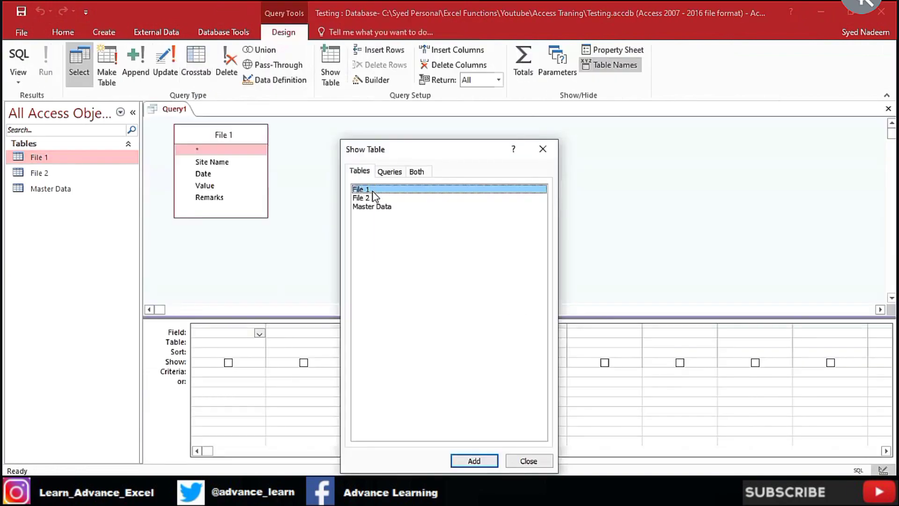
{"action": "left_click", "coordinate": [527, 461]}
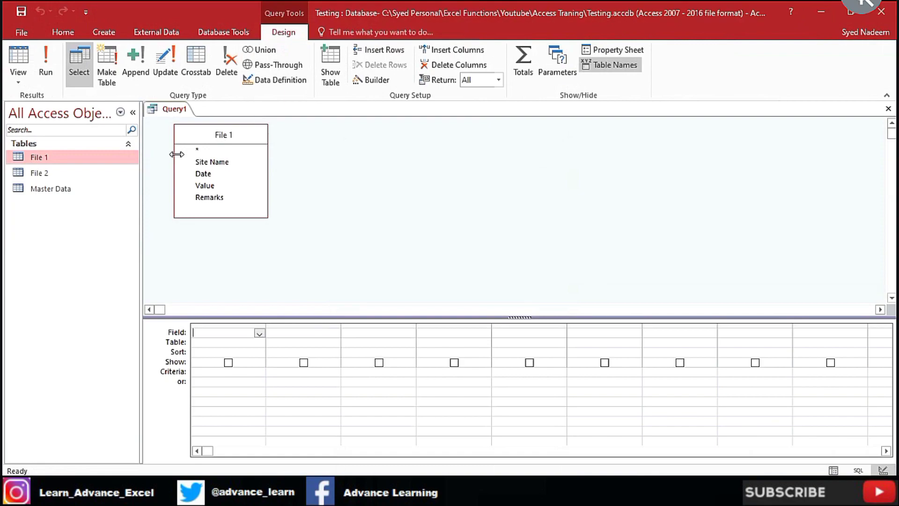
{"action": "double_click", "coordinate": [222, 200]}
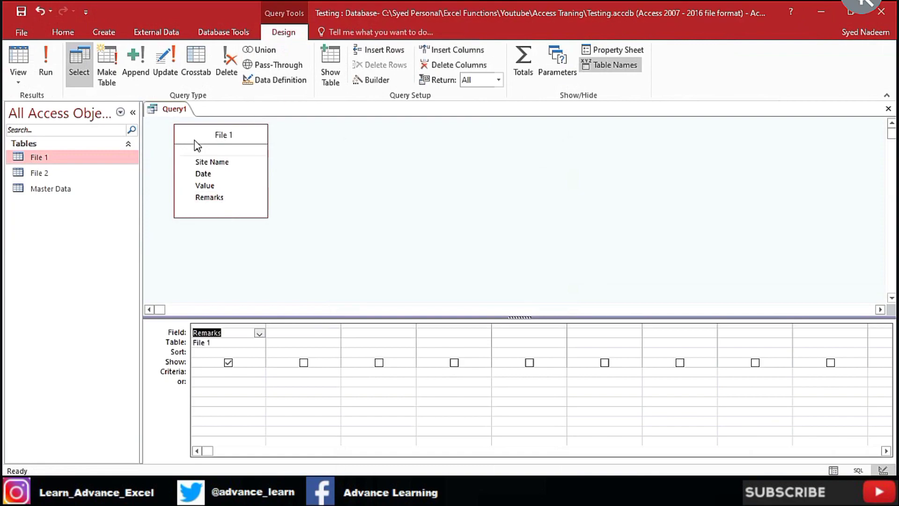
Make it an update query with 'Testing' as the Update To value for Remarks
{"action": "left_click", "coordinate": [165, 63]}
{"action": "left_click", "coordinate": [211, 352]}
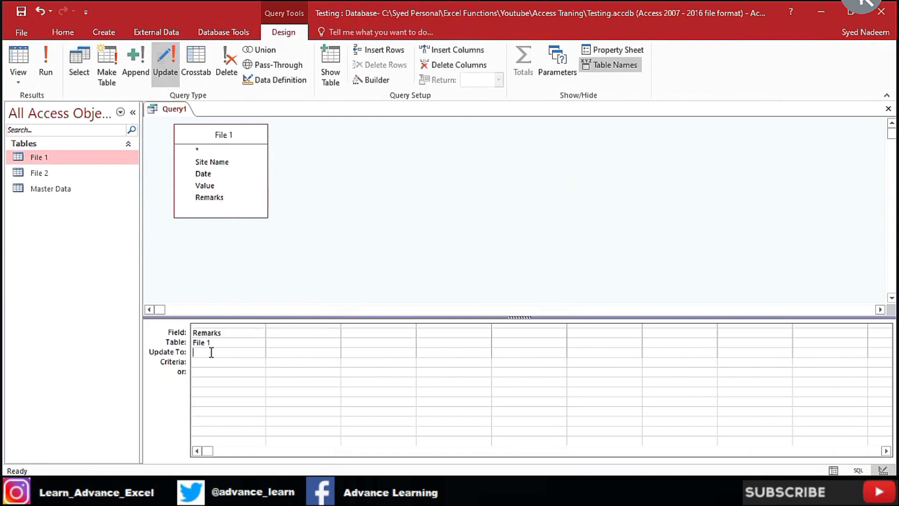
{"action": "type", "text": "Test"}
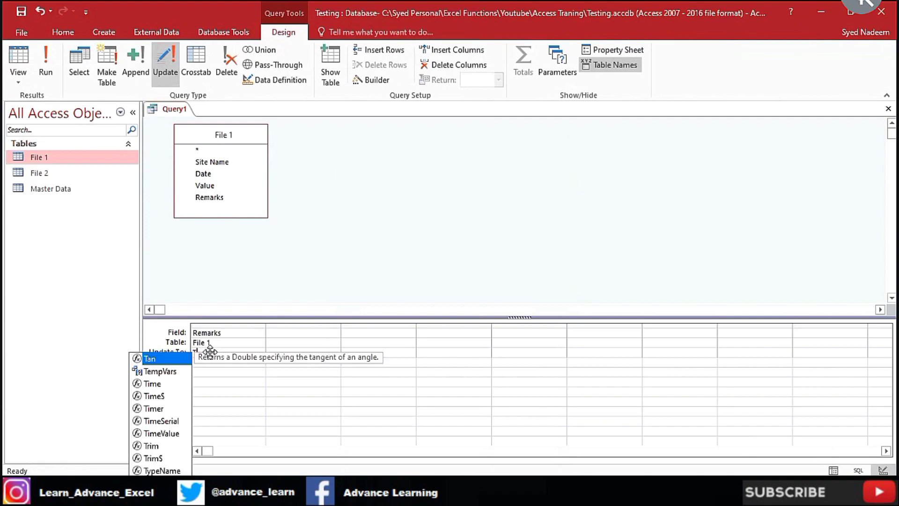
{"action": "type", "text": "ing"}
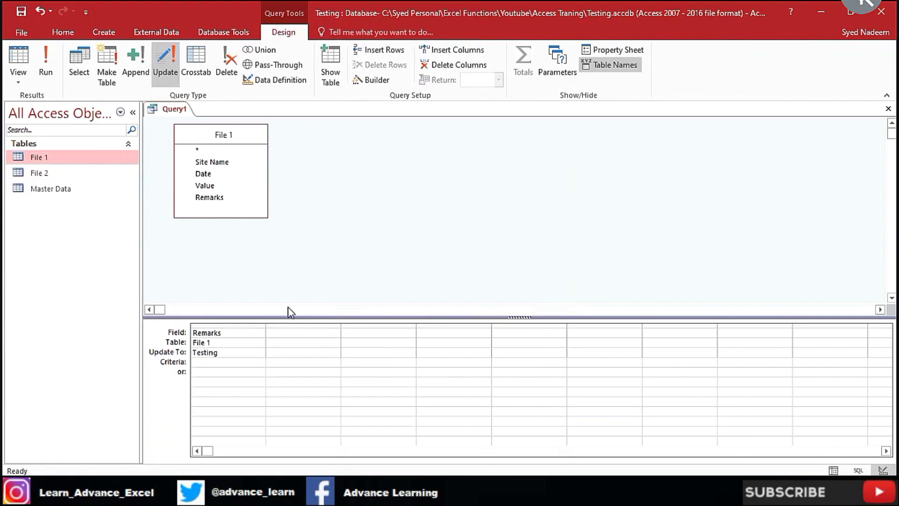
{"action": "key", "text": "Tab"}
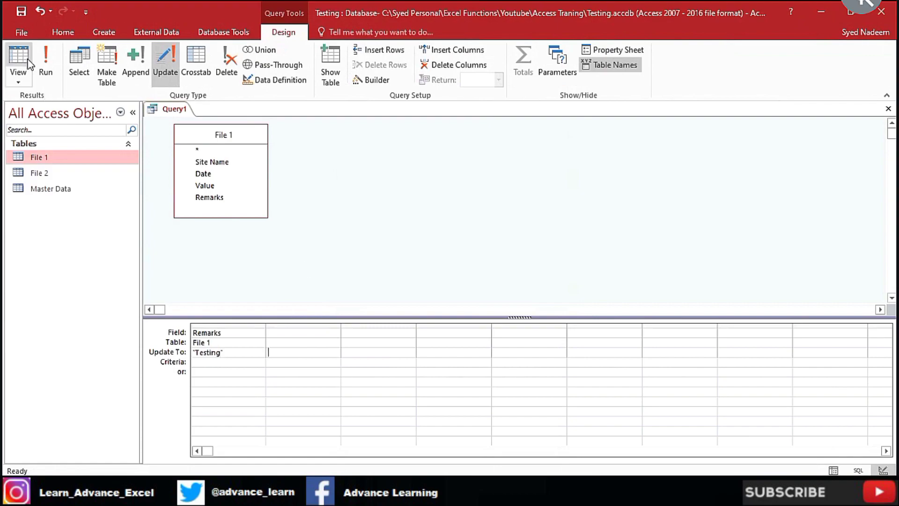
Run the update on all 15 rows, discard Query1 unsaved, and open File 1's Remarks column to verify
{"action": "left_click", "coordinate": [45, 71]}
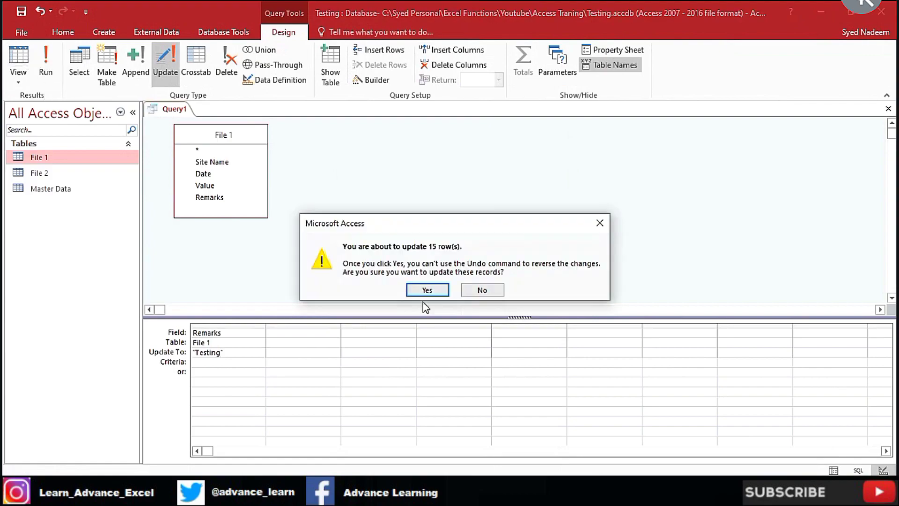
{"action": "left_click", "coordinate": [427, 291]}
{"action": "key", "text": "ctrl+w"}
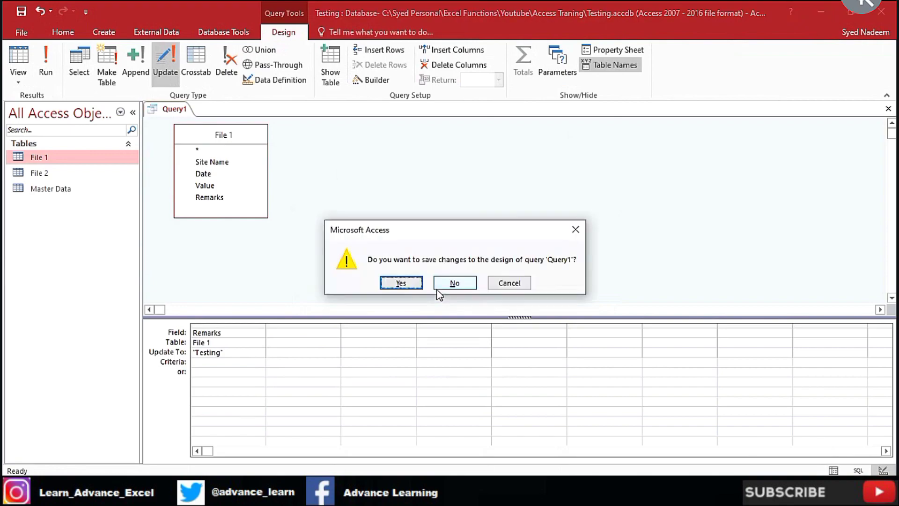
{"action": "left_click", "coordinate": [441, 284]}
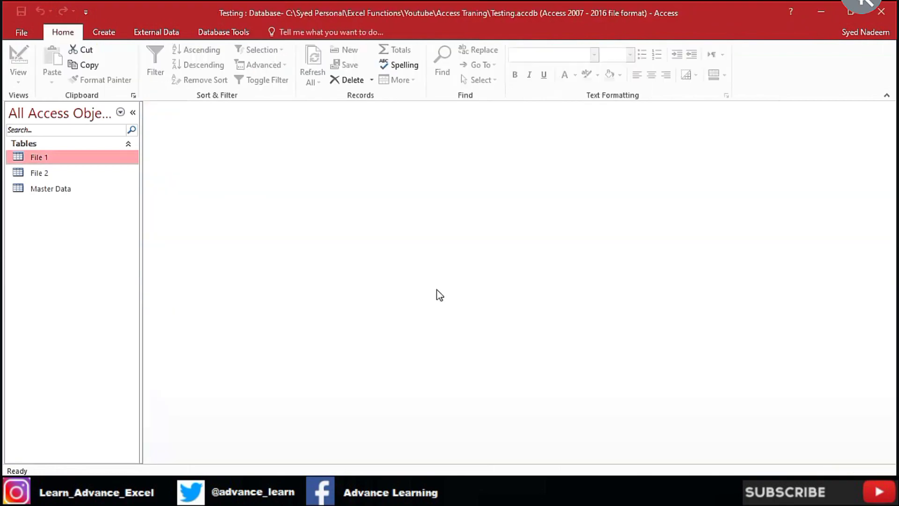
{"action": "double_click", "coordinate": [93, 157]}
{"action": "left_click", "coordinate": [373, 120]}
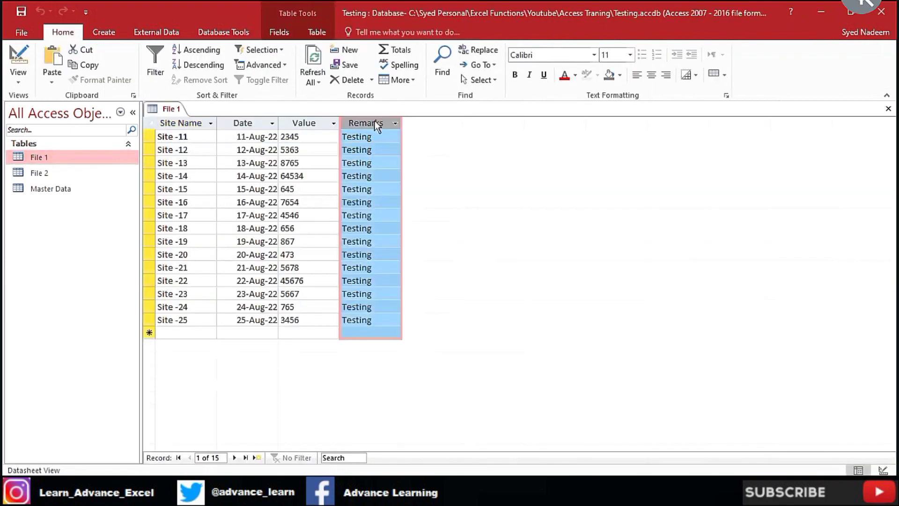